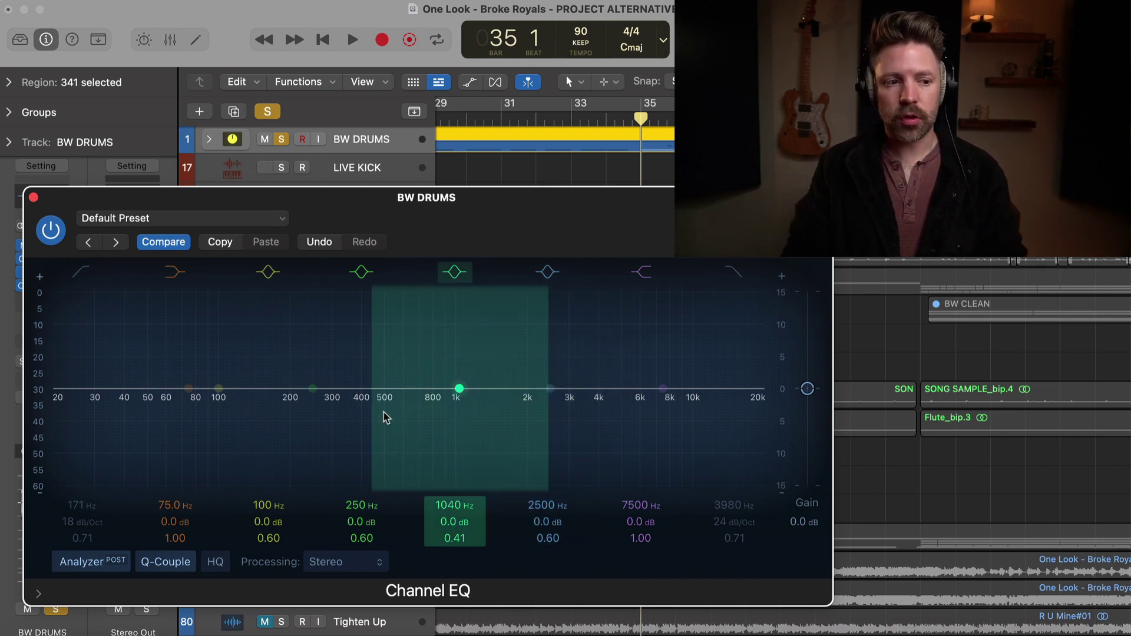
Play the drums and try a 250 Hz bell boost, then reset it to flat
key(space)
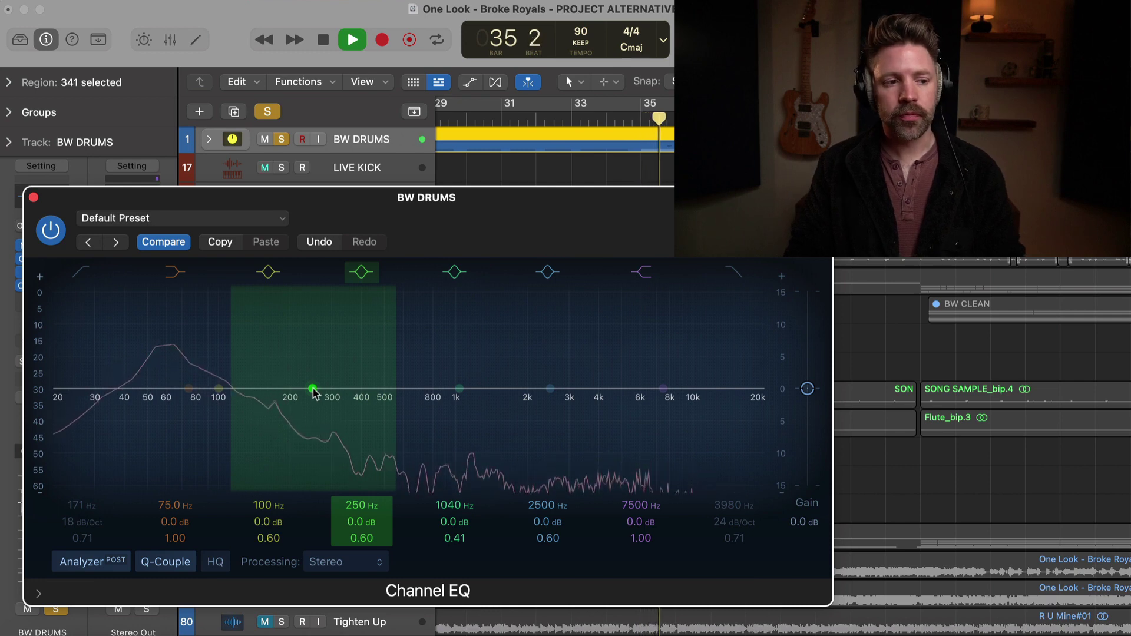
drag(313, 390, 288, 339)
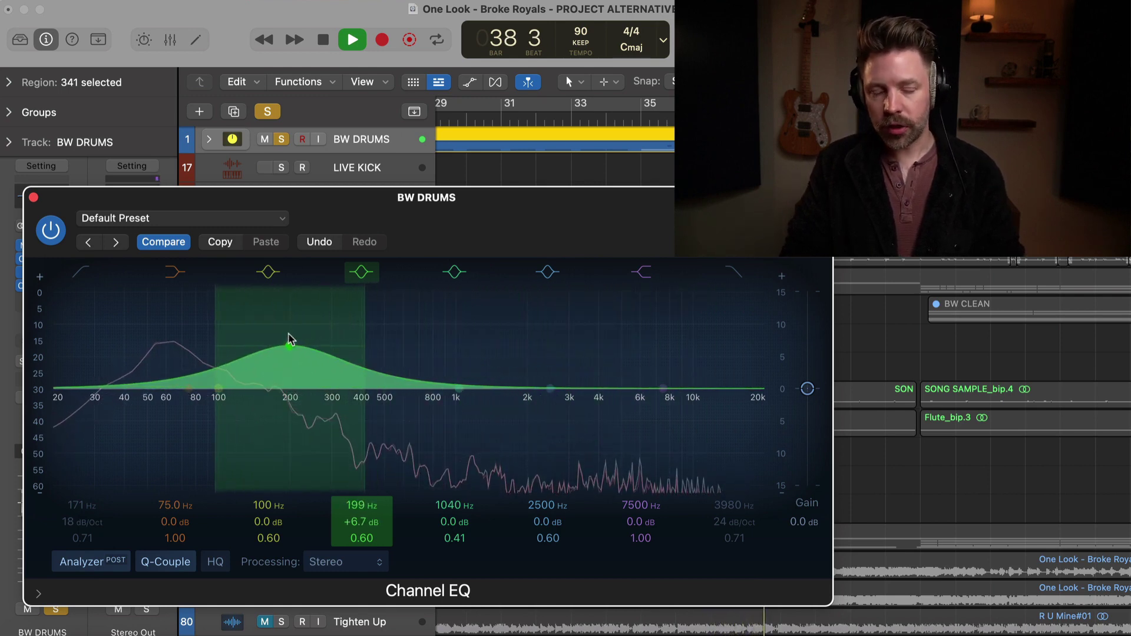
alt+click(290, 347)
Boost the high shelf, then the low shelf, resetting each back to 0 dB
drag(662, 389, 436, 369)
alt+click(433, 361)
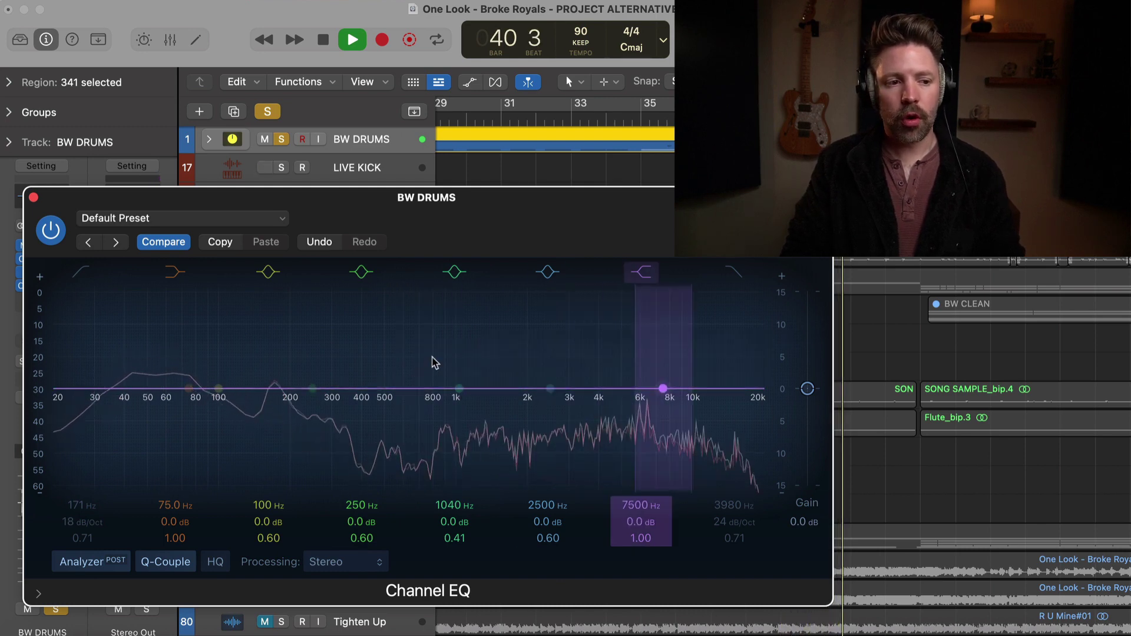
drag(189, 389, 351, 365)
alt+click(352, 365)
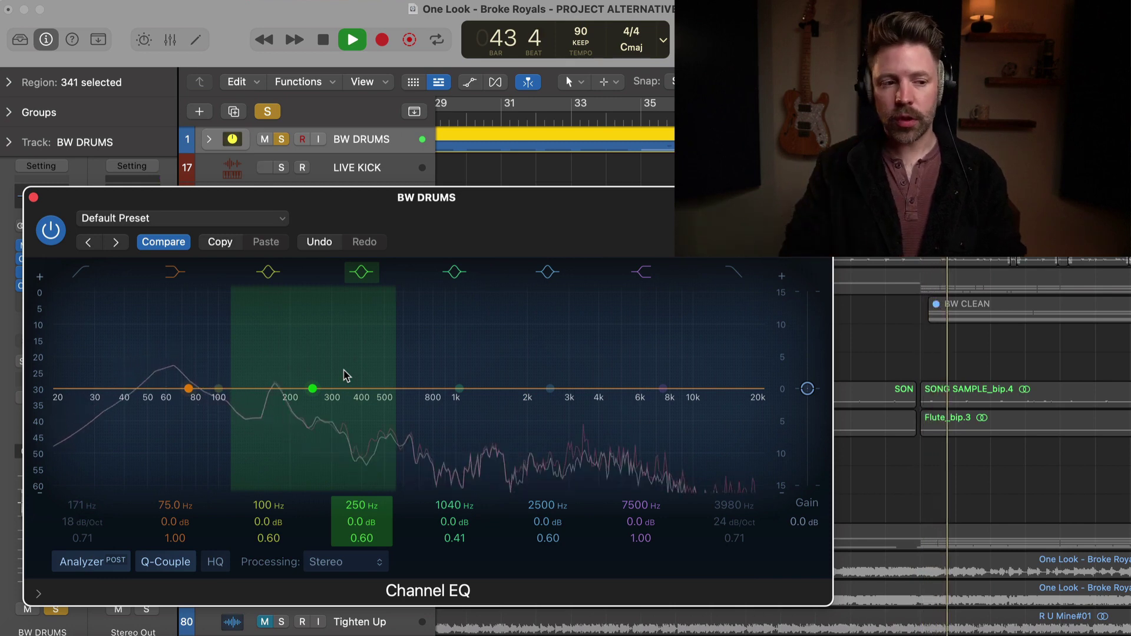
Boost the 250 Hz bell and cut the high shelf, resetting both to flat
drag(313, 389, 289, 423)
alt+click(289, 426)
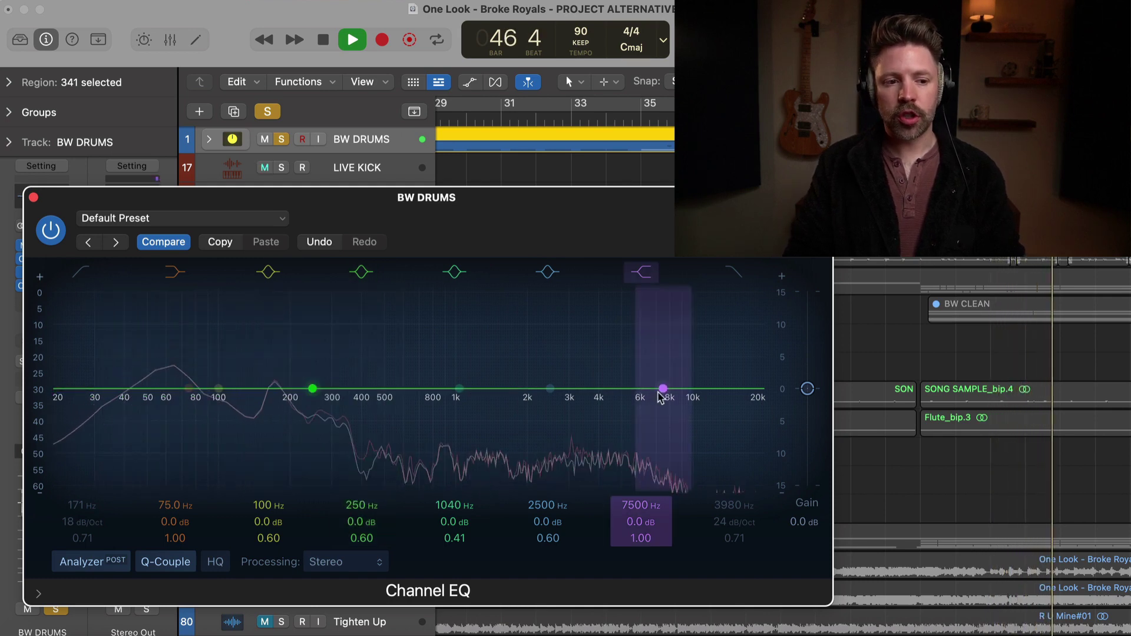
drag(662, 390, 570, 426)
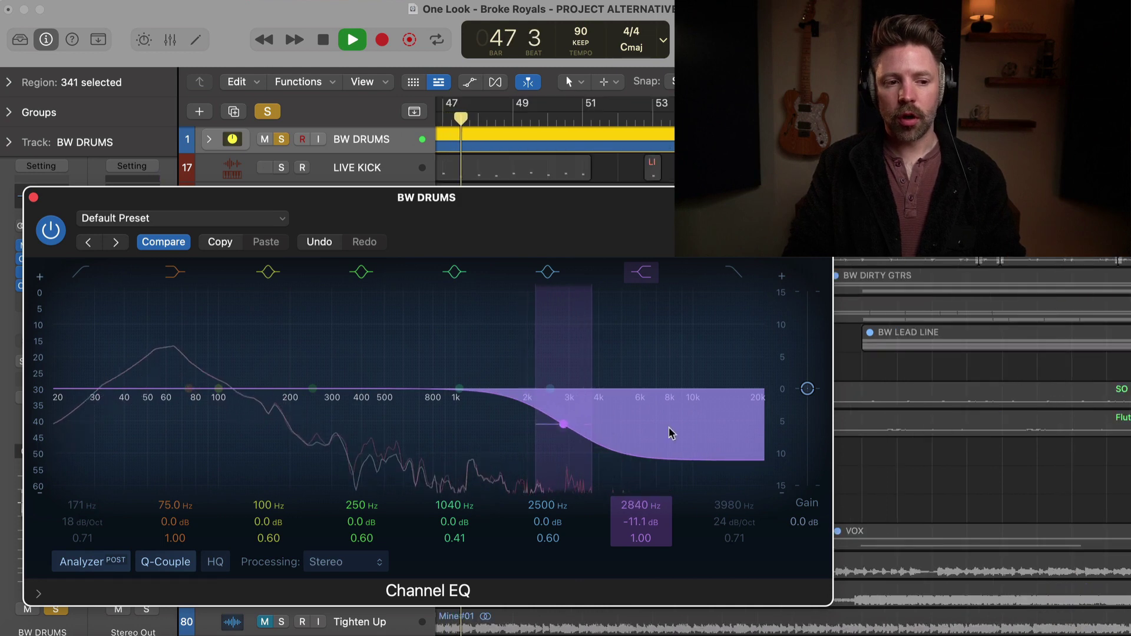
alt+click(564, 425)
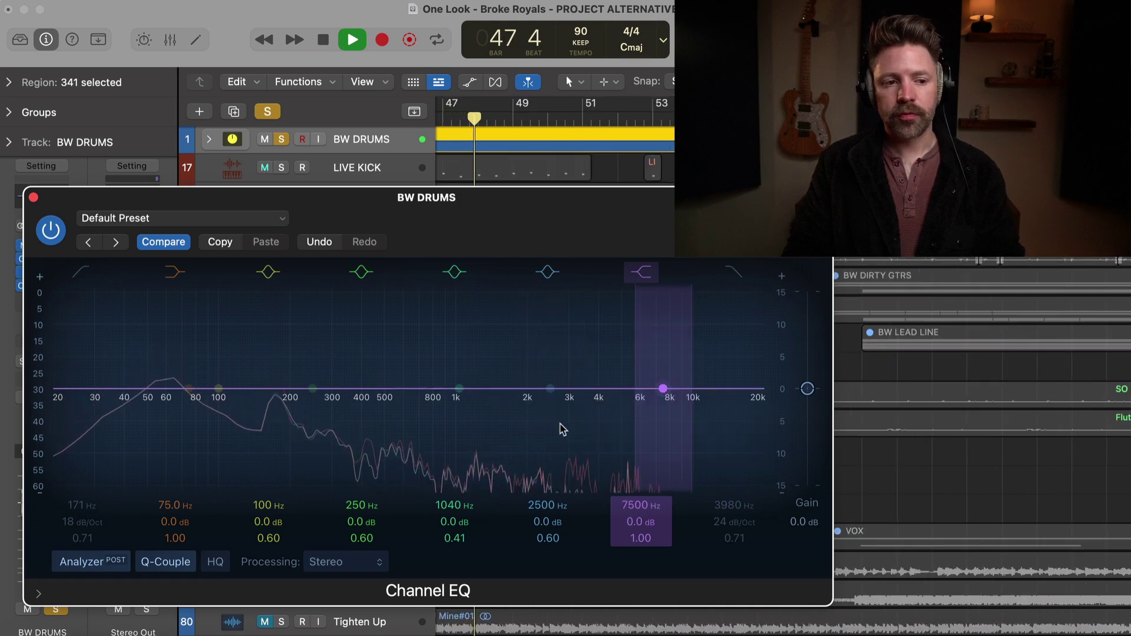
Enable the low-cut filter, sweep it up to about 2660 Hz, then reset it to 20 Hz
click(80, 273)
drag(241, 416, 312, 422)
drag(410, 416, 533, 421)
alt+click(567, 403)
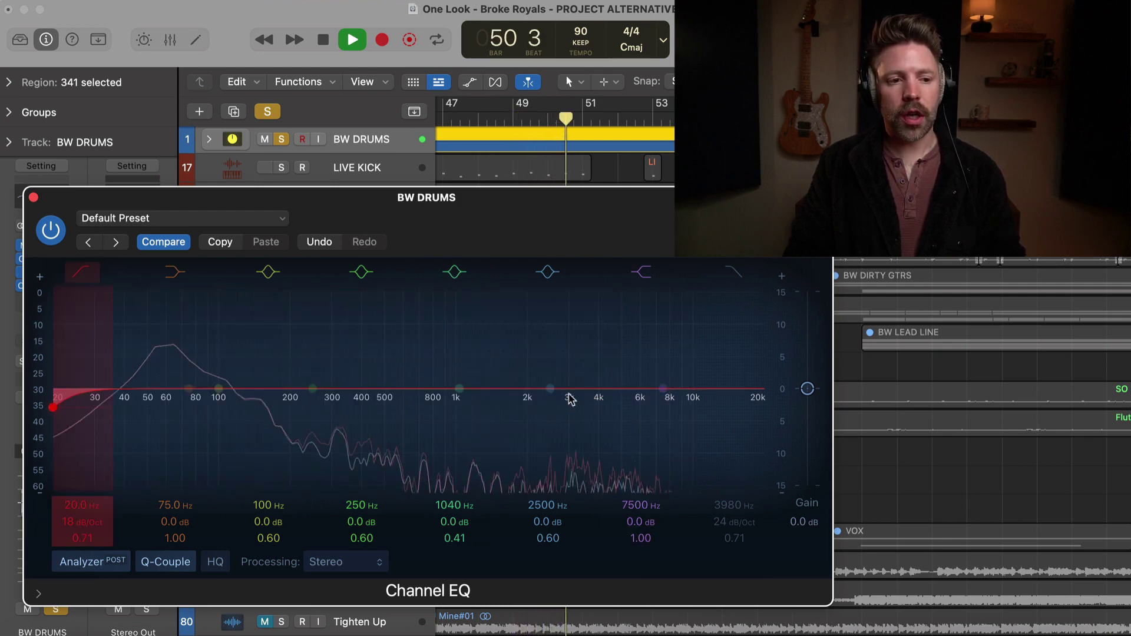
Enable the high-cut filter, sweep it down to about 1220 Hz, then reset it to 20000 Hz
click(736, 273)
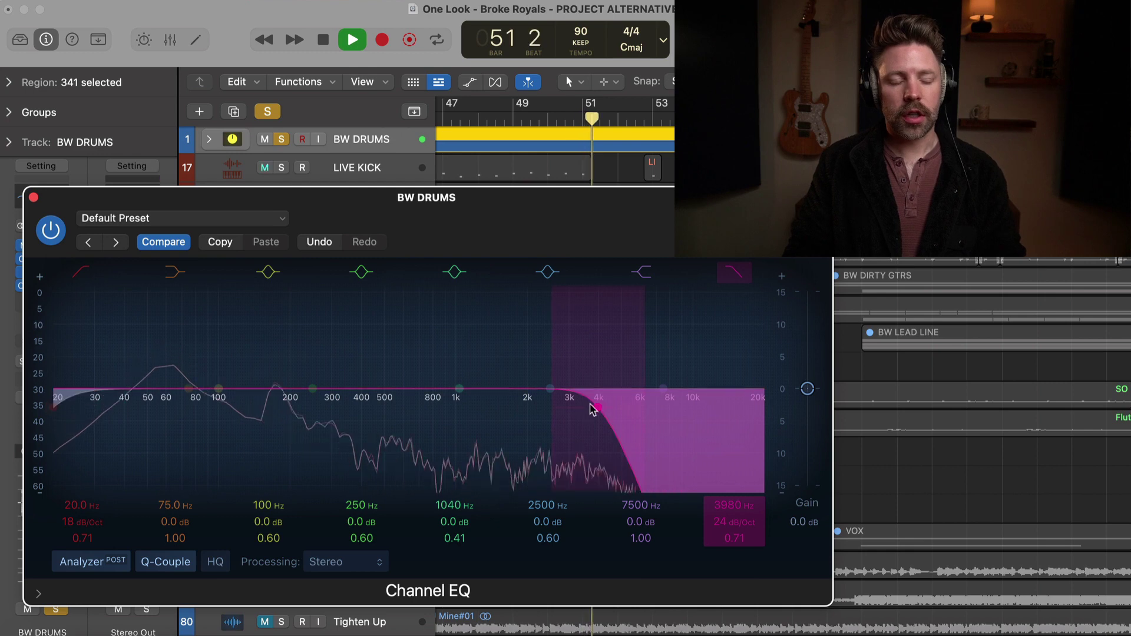
drag(593, 409, 531, 420)
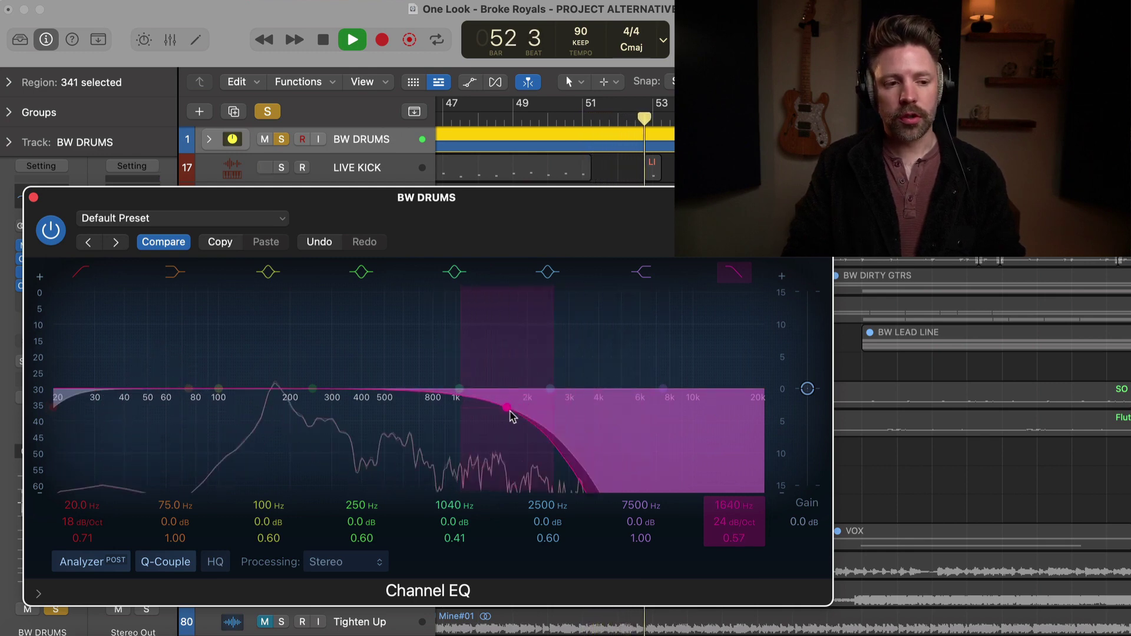
alt+click(499, 412)
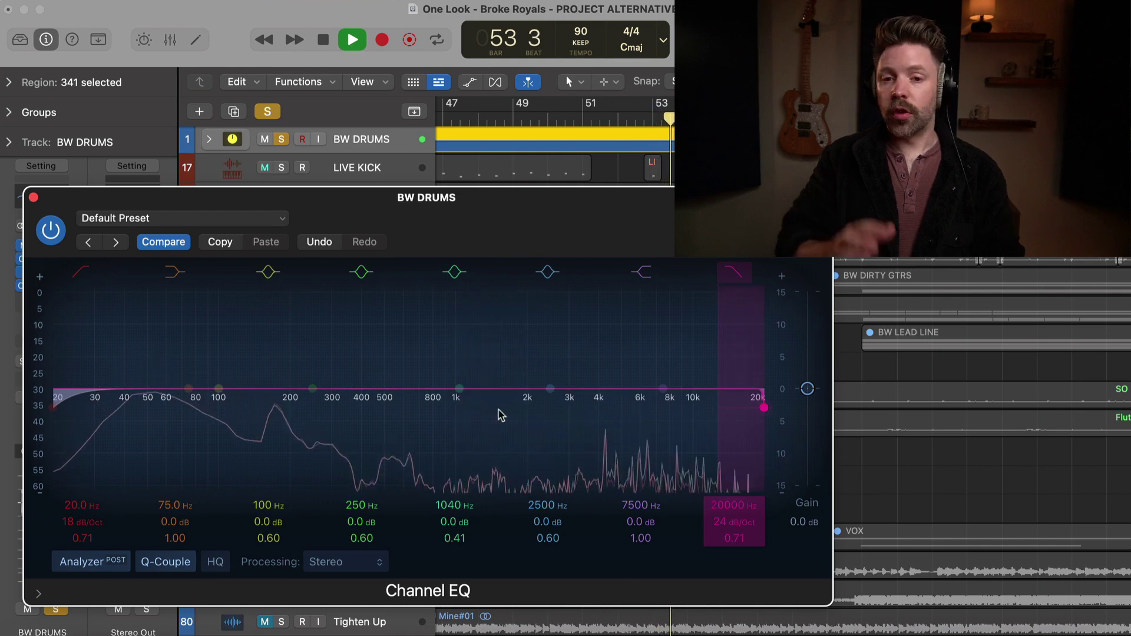
Stop playback, boost the 2500 Hz band, and raise the 7500 Hz shelf about 7 dB
key(space)
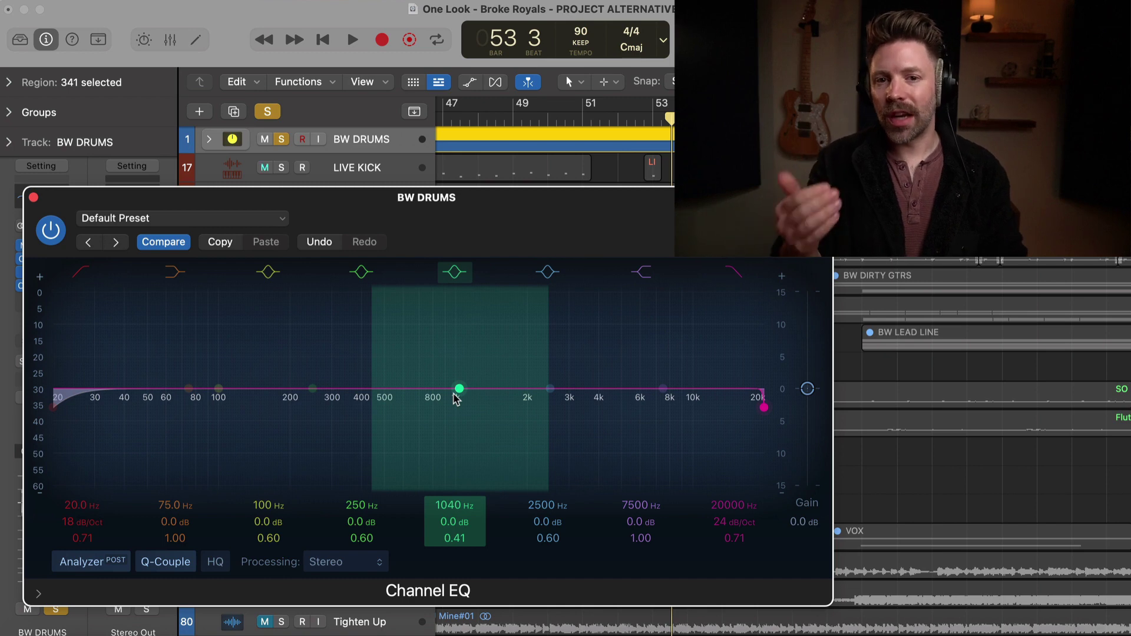
drag(550, 389, 539, 362)
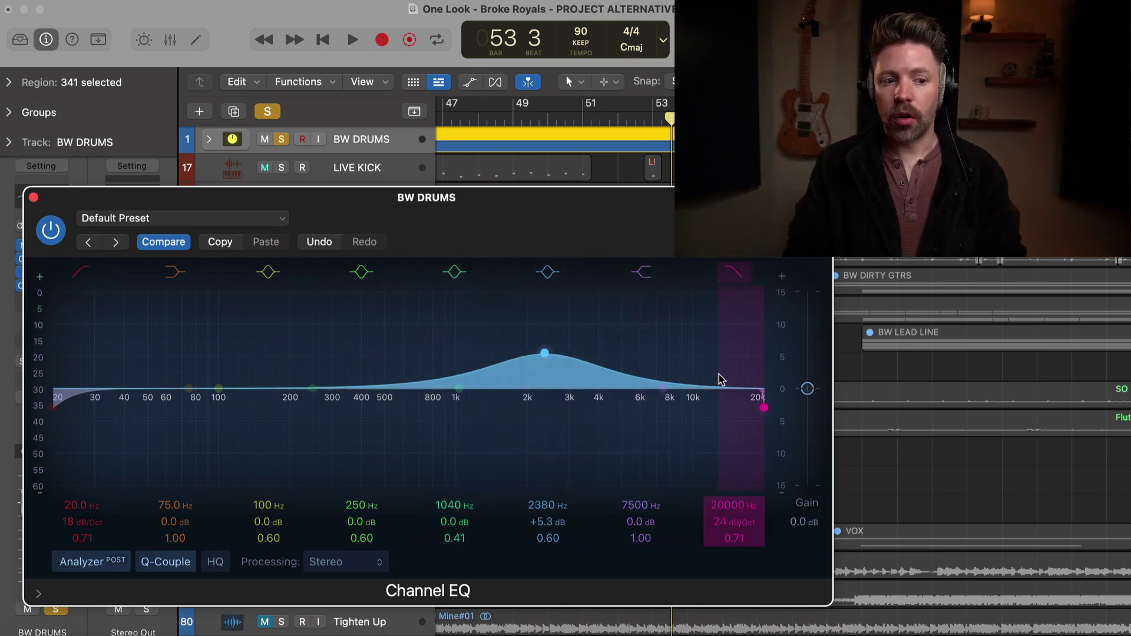
drag(720, 379, 710, 309)
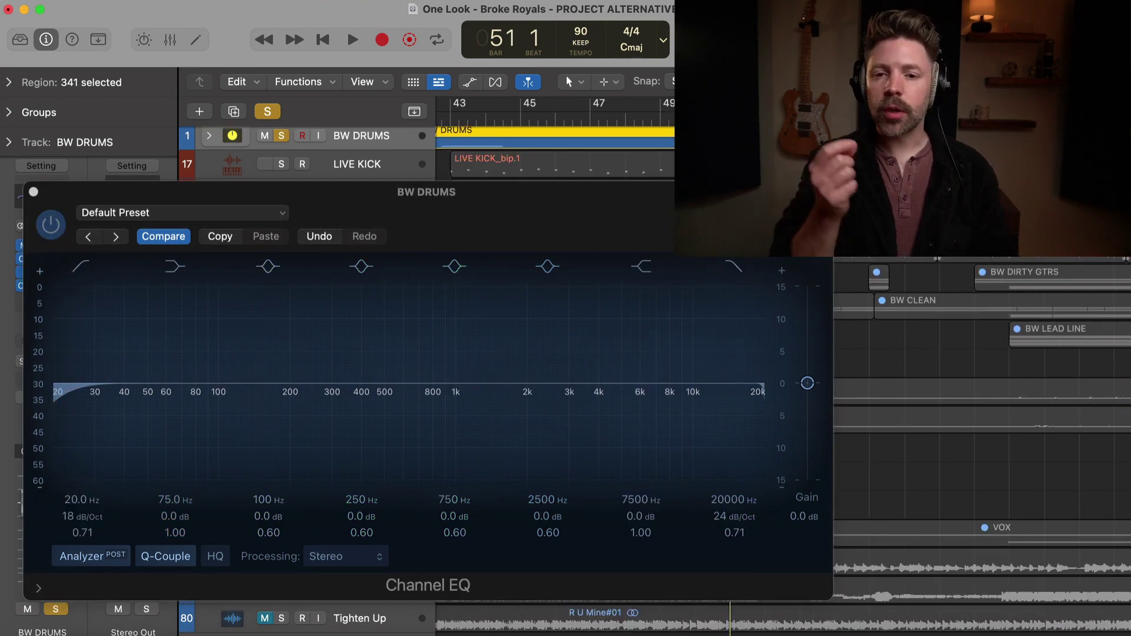
Play the drums to show the analyzer, boost band 4 by 5 dB at 178 Hz, and stop playback
key(space)
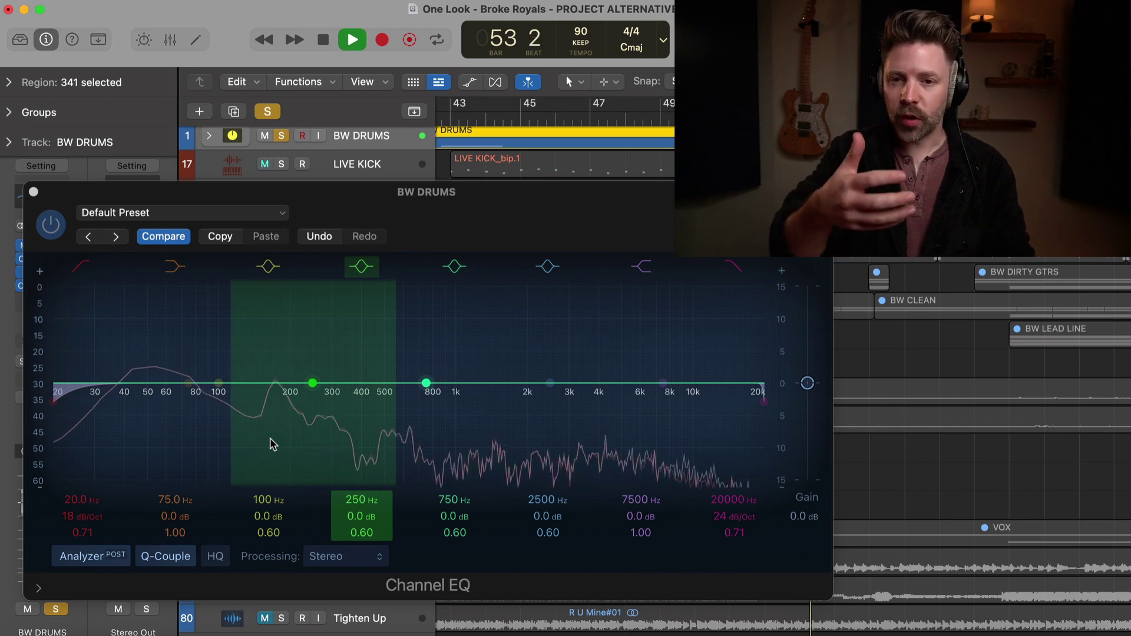
key(space)
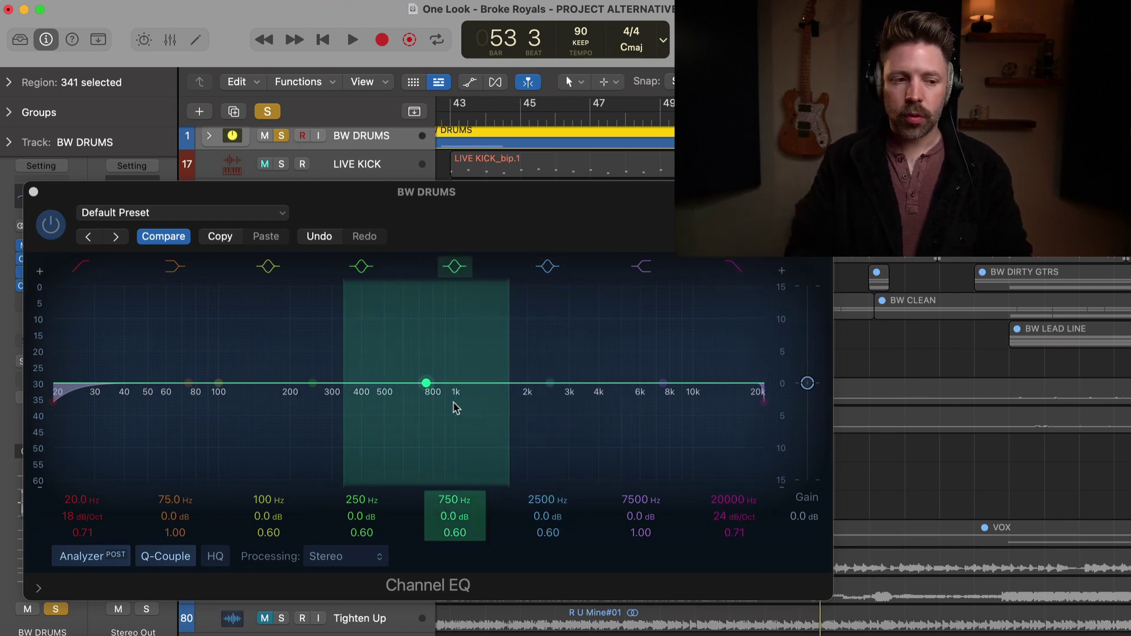
key(space)
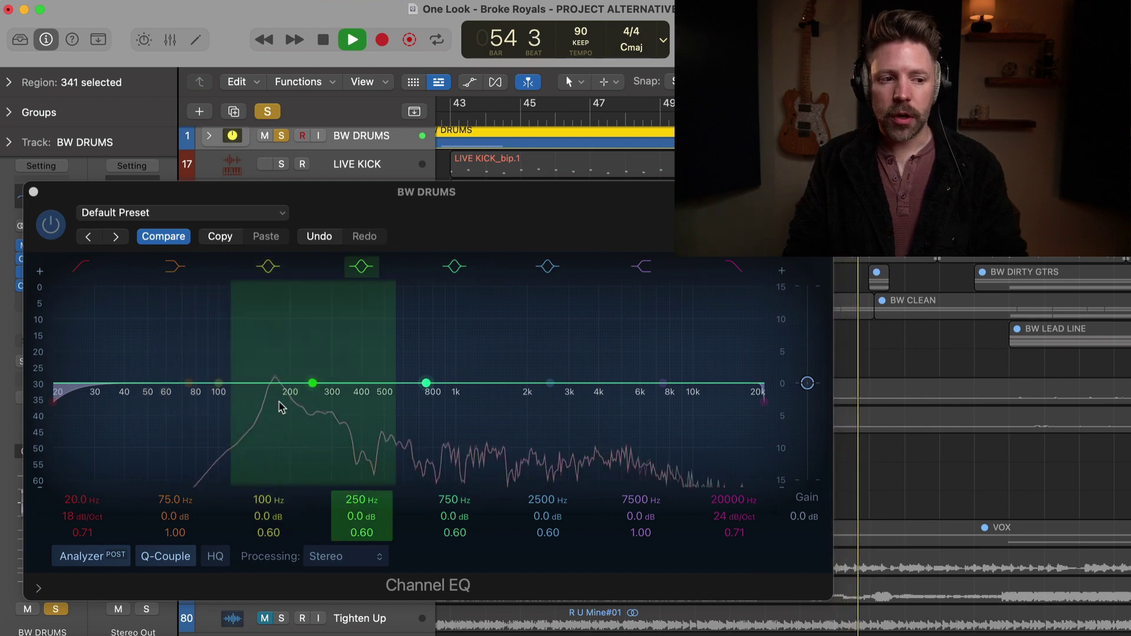
key(space)
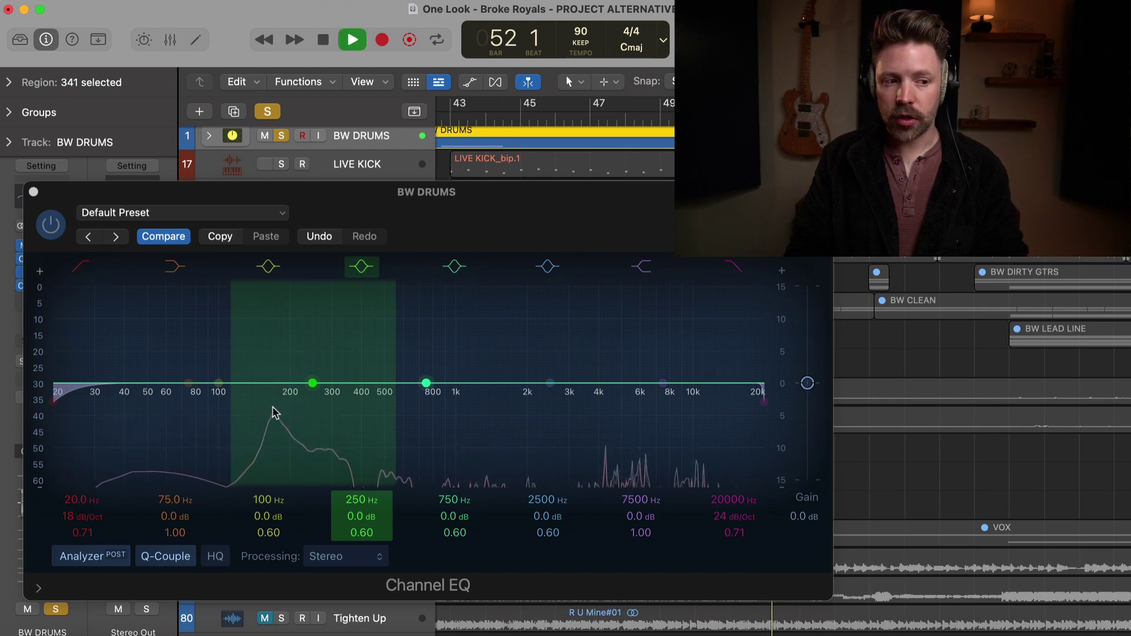
drag(273, 413, 278, 362)
key(space)
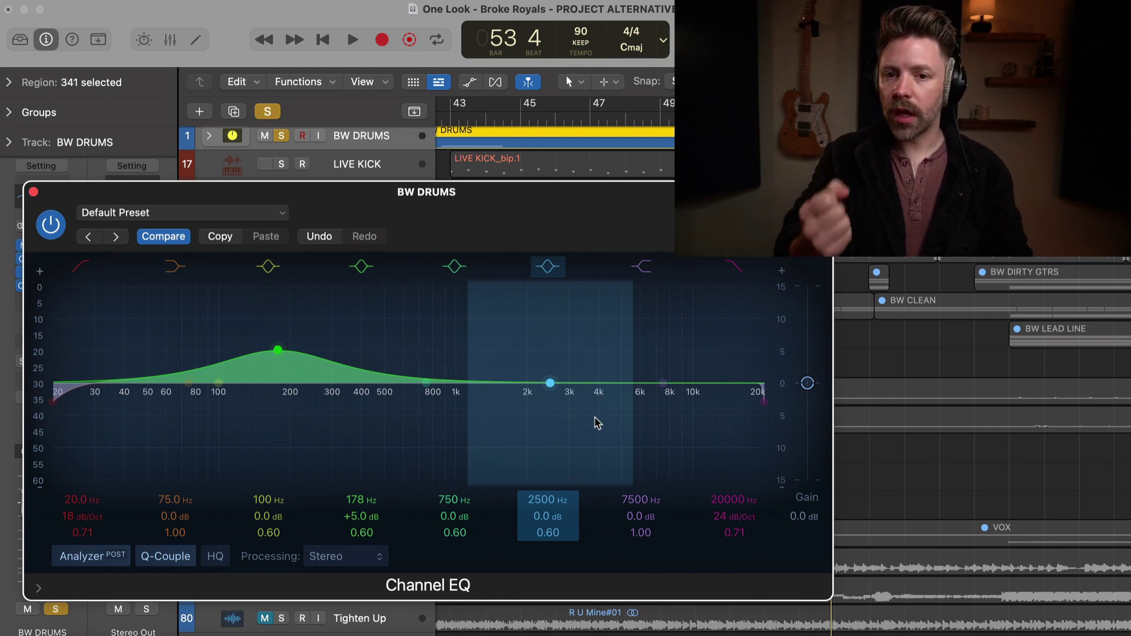
Reset the 178 Hz boost to flat and briefly play the drums
alt+click(278, 351)
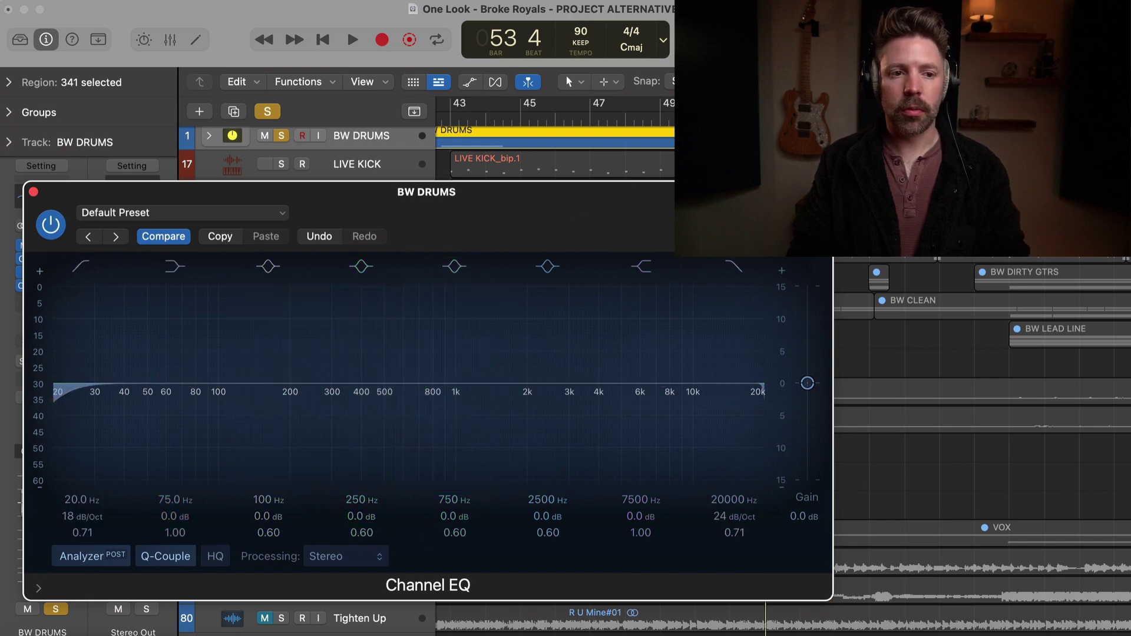
key(space)
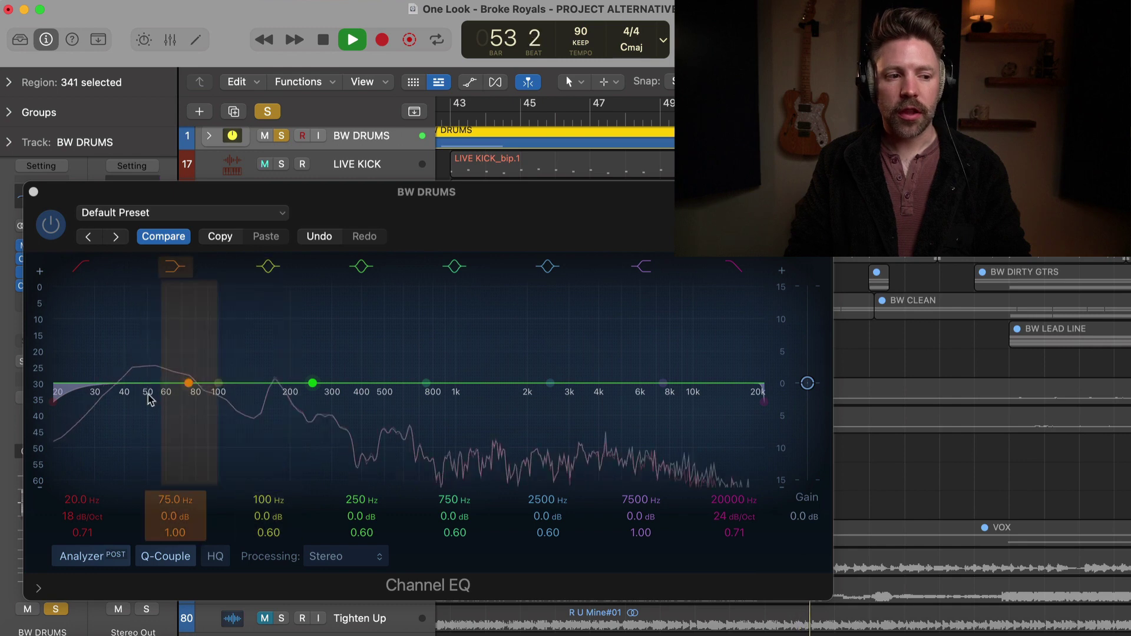
key(space)
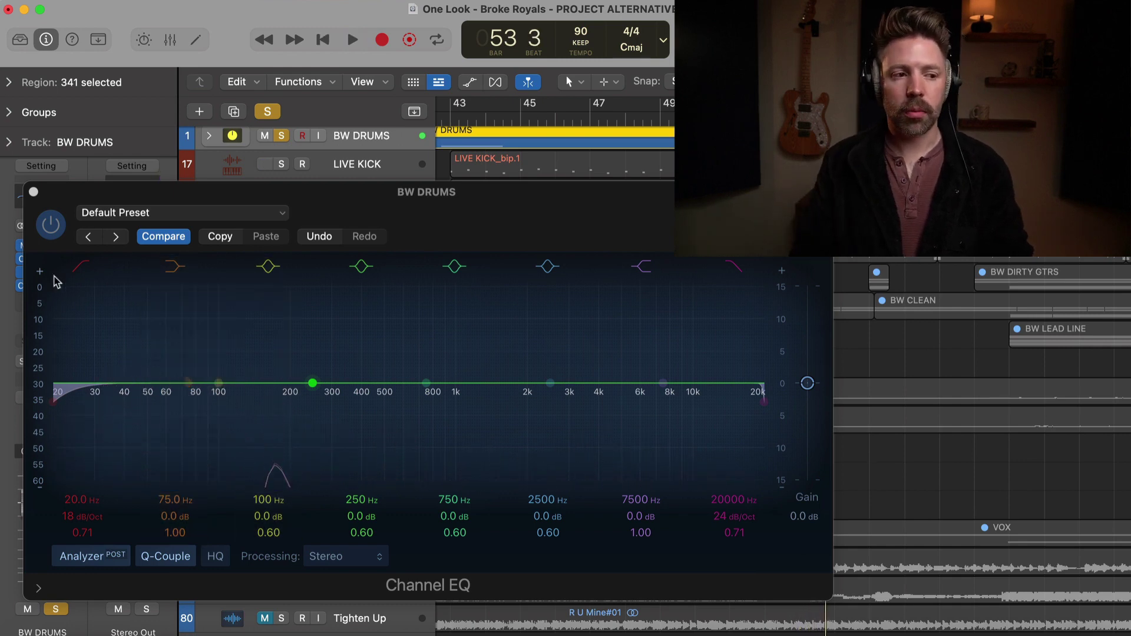
Cut the low shelf to -7.3 dB during playback, then reset it to flat
click(66, 400)
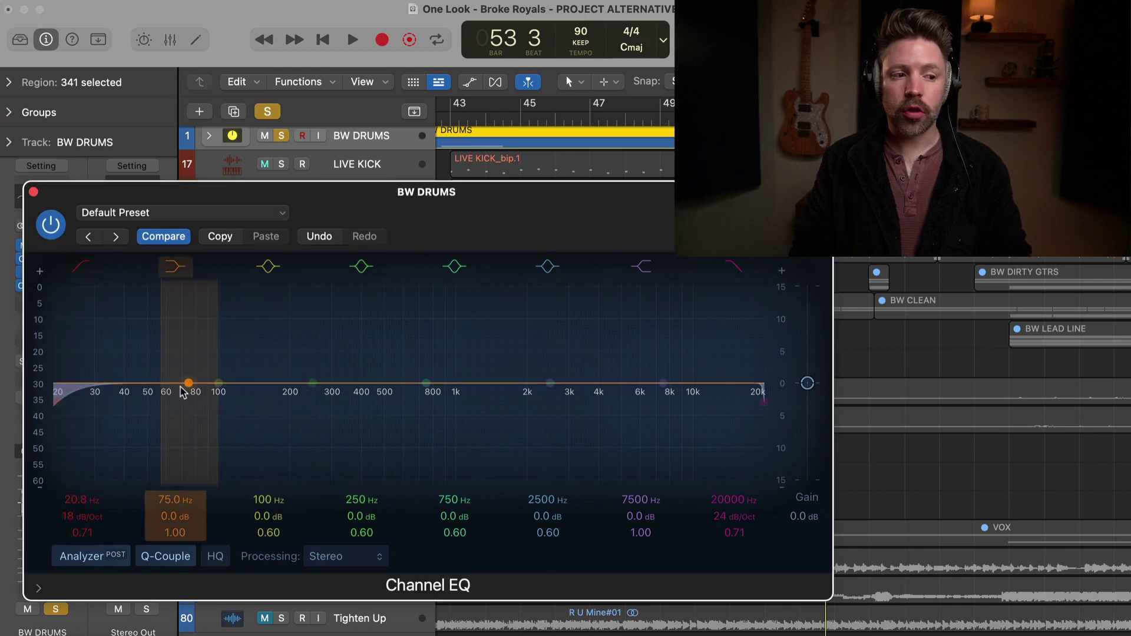
drag(184, 389, 227, 436)
key(space)
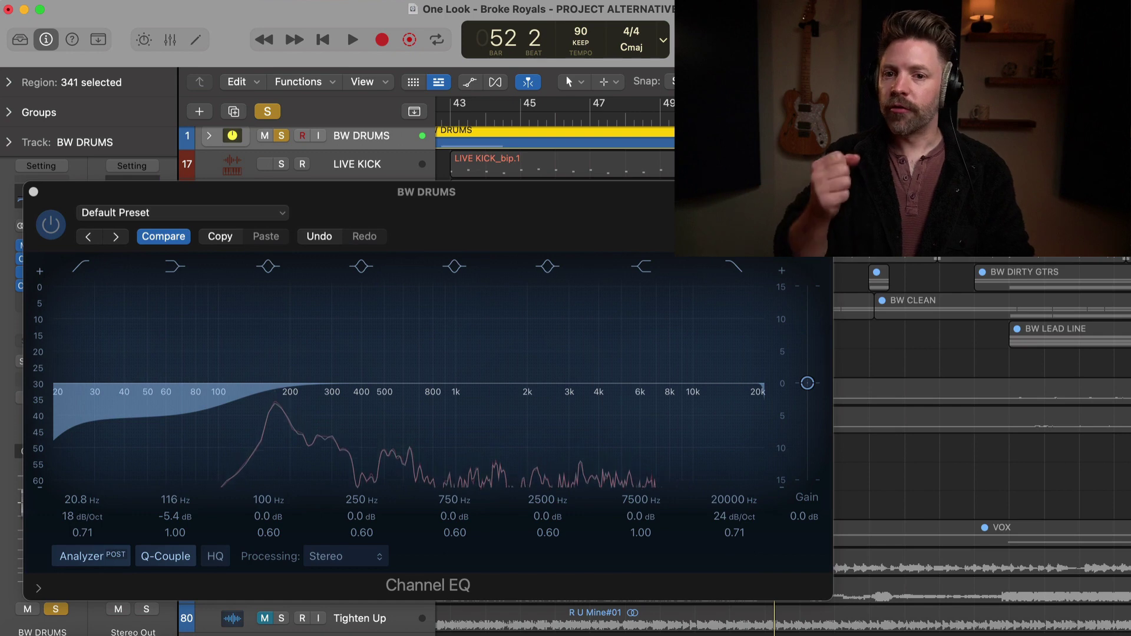
key(space)
drag(234, 413, 234, 424)
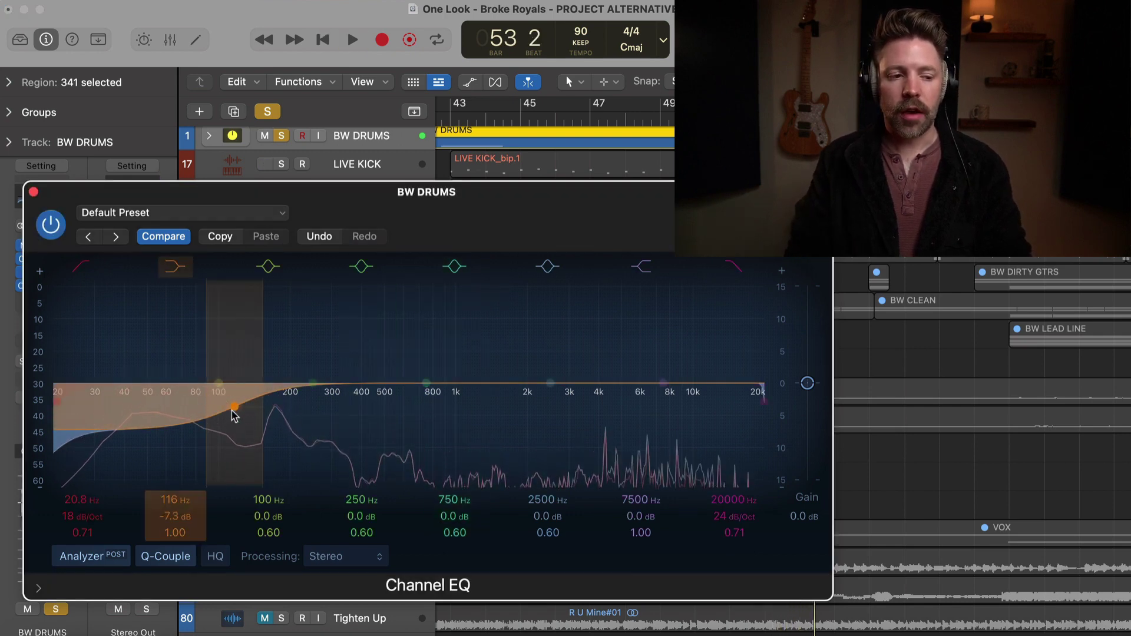
alt+click(234, 408)
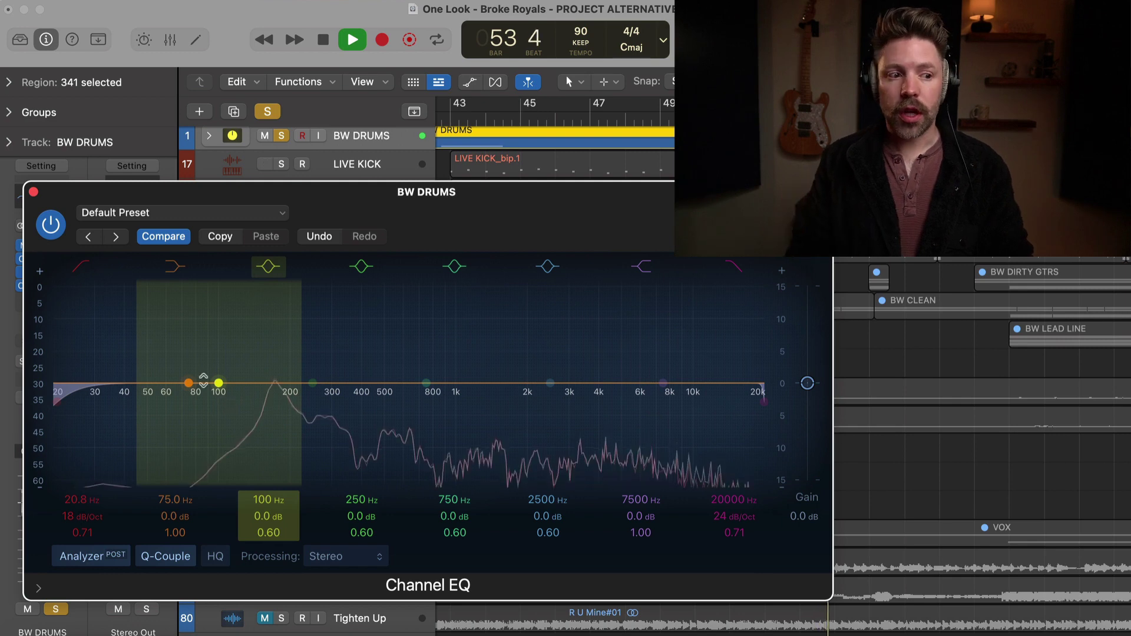
Boost the low shelf, stop playback, and reset it back to 0 dB
drag(186, 381, 222, 313)
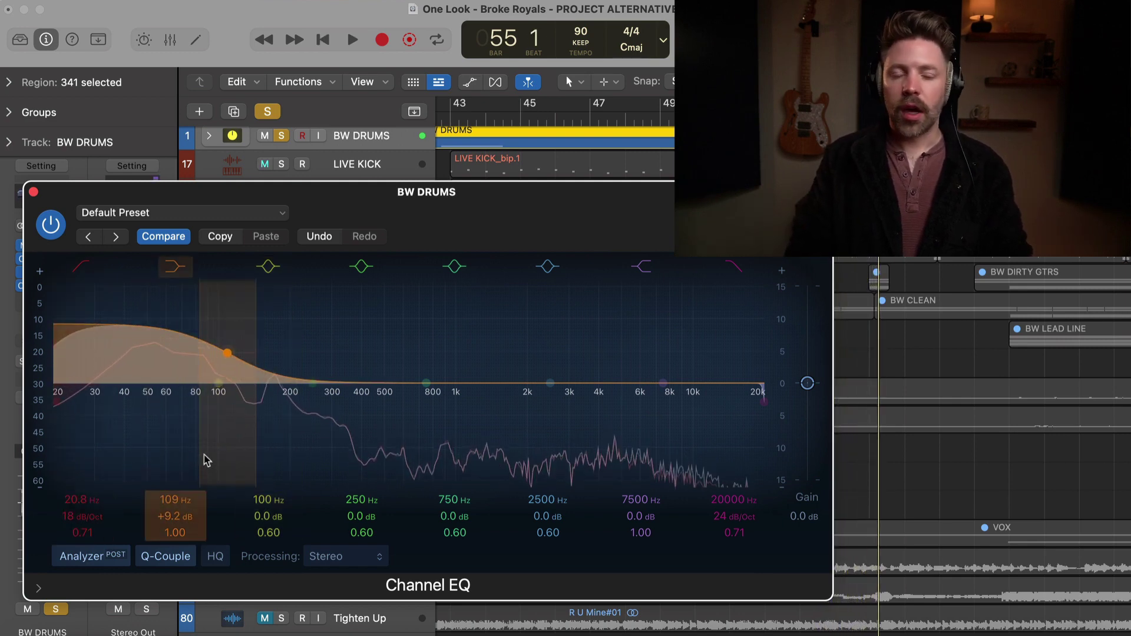
key(space)
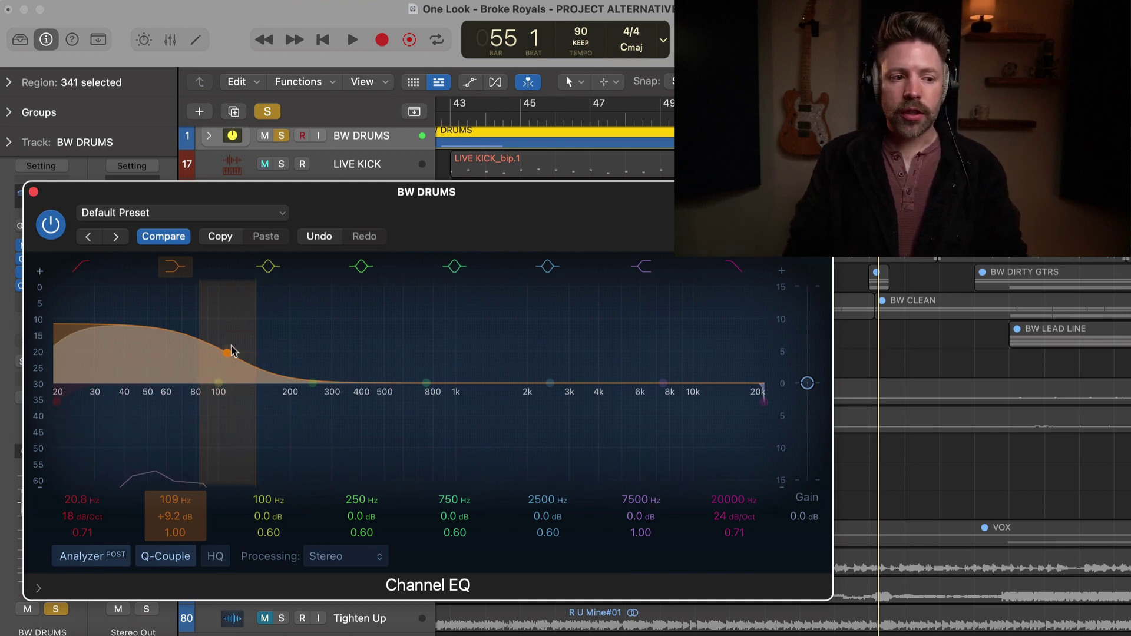
alt+click(227, 352)
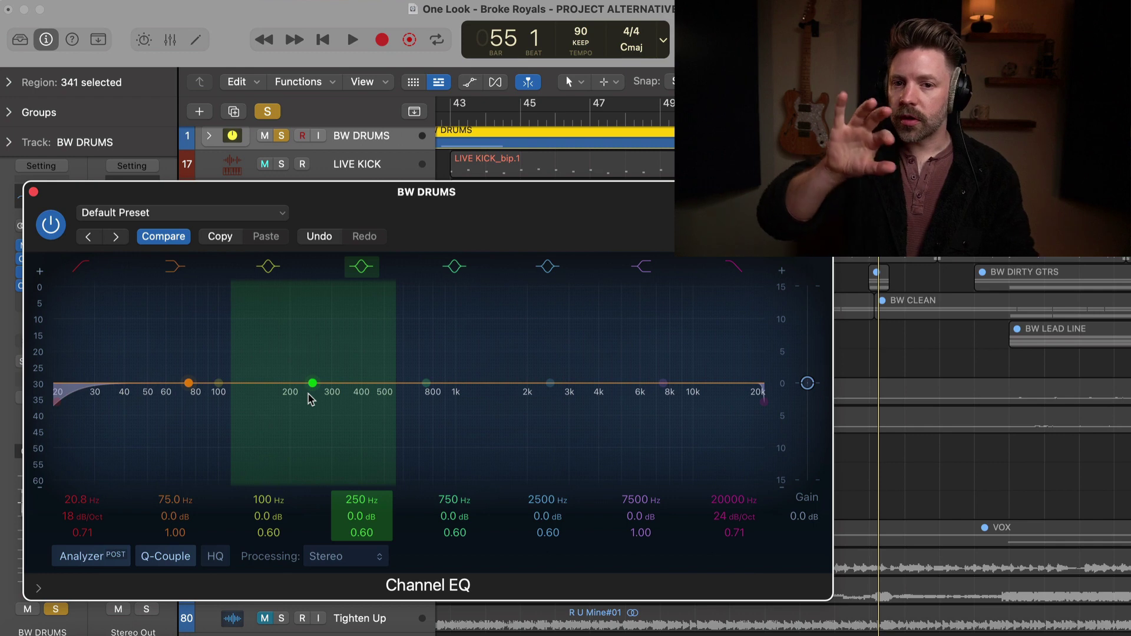